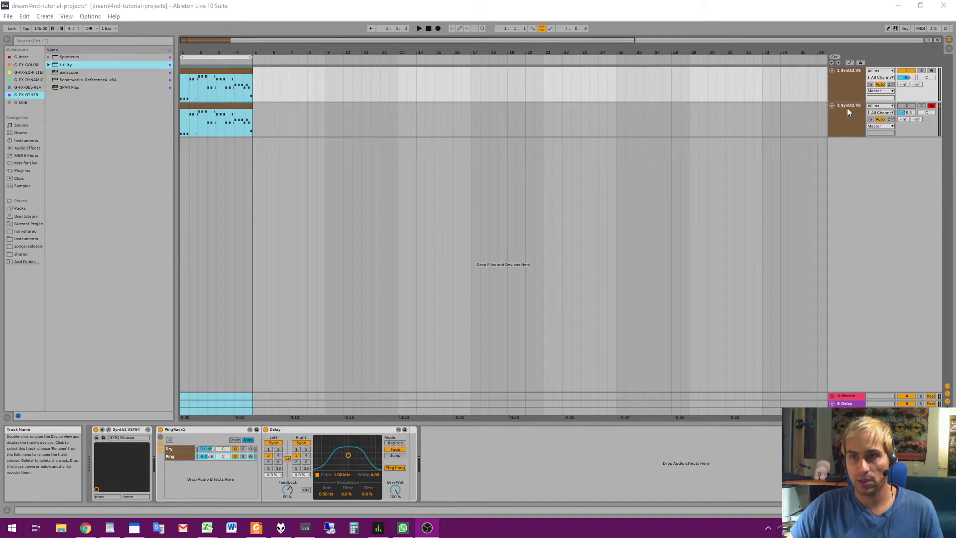
# Select the first Synth1 VS track and start playback to hear both synth tracks.
pyautogui.click(851, 73)
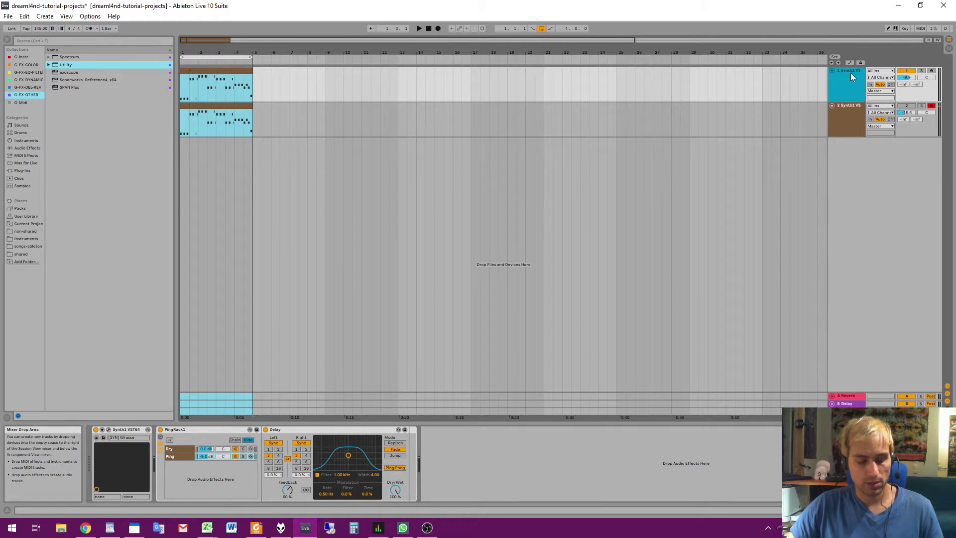
pyautogui.press('space')
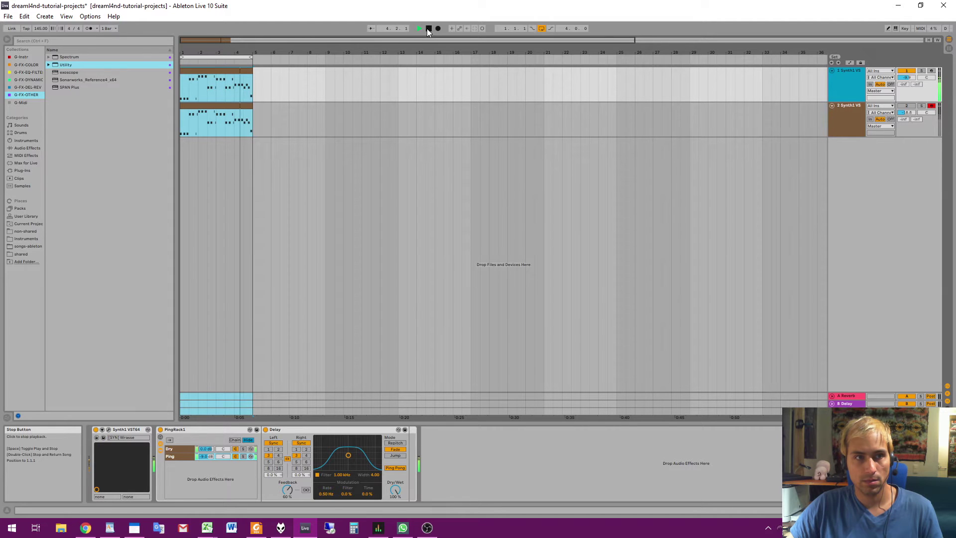
# Deactivate track 1 and play the arrangement to hear only the second synth track, then stop.
pyautogui.click(427, 28)
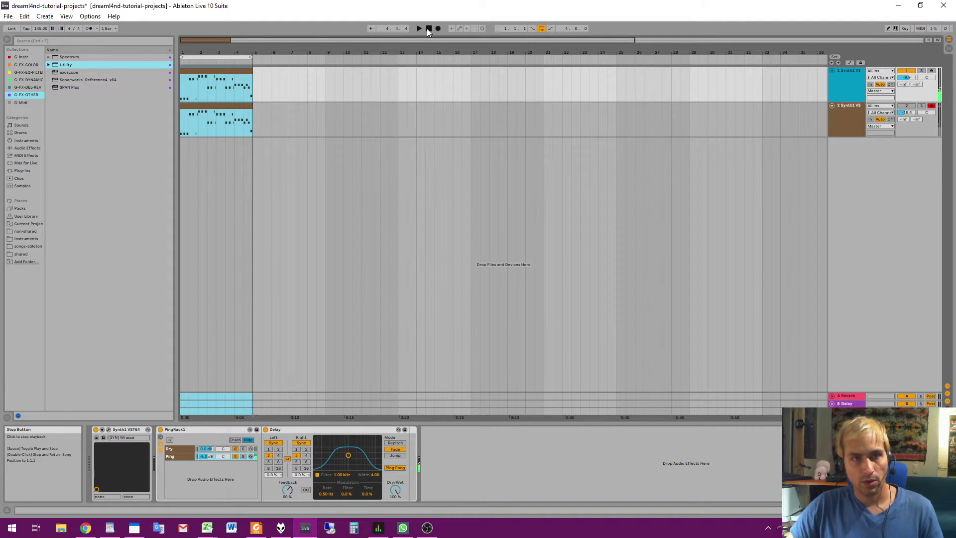
pyautogui.click(905, 74)
pyautogui.press('space')
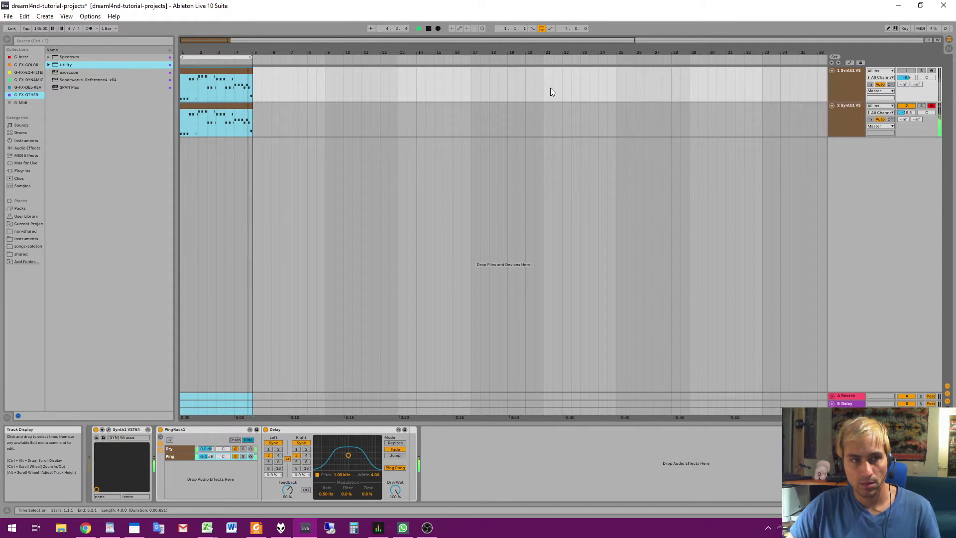
pyautogui.press('space')
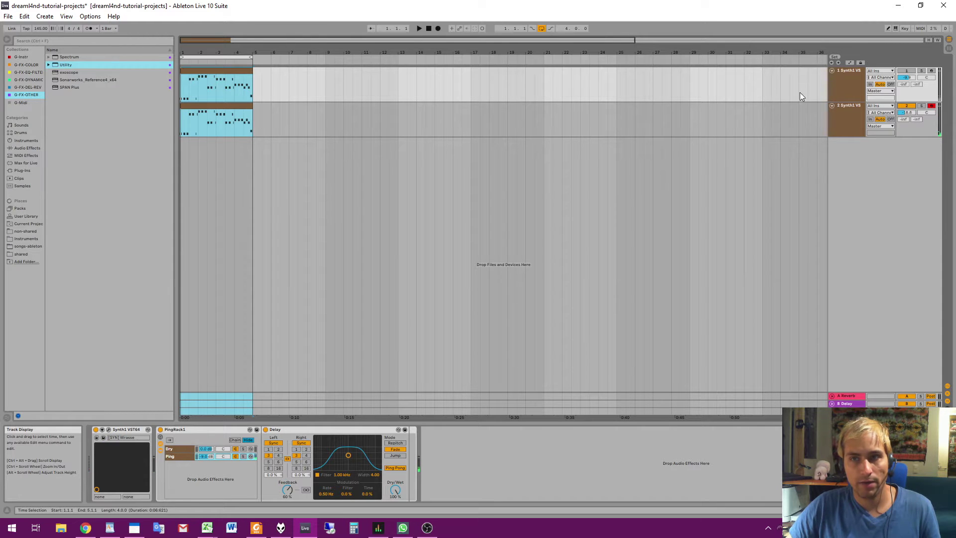
# Inspect track 1's Dry and Ping chains in PingRack1, then show track 2's chain ending in Utility.
pyautogui.click(847, 69)
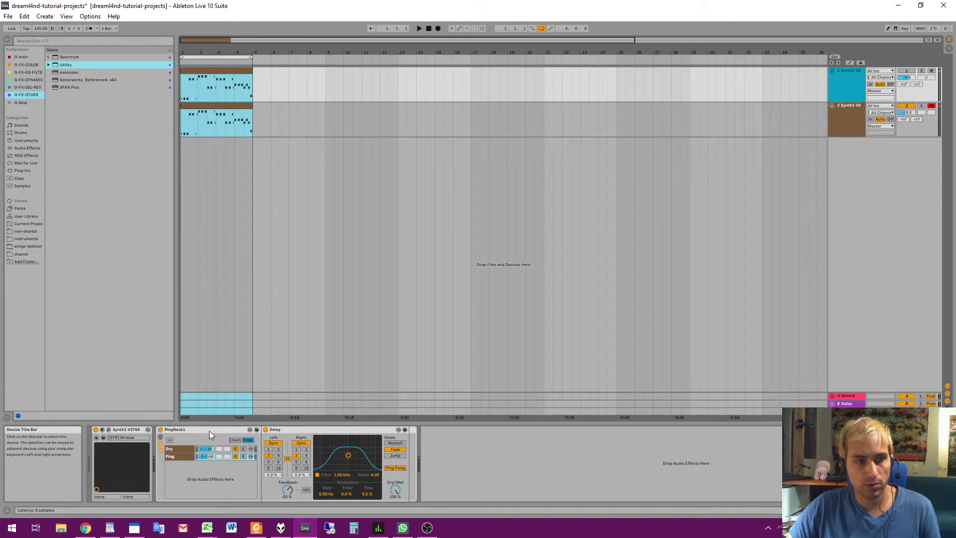
pyautogui.click(174, 450)
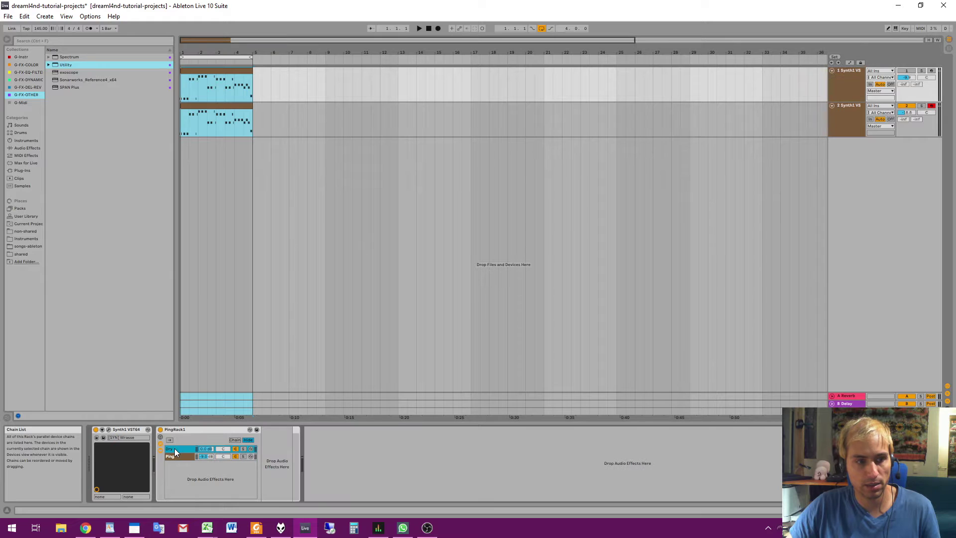
pyautogui.click(173, 457)
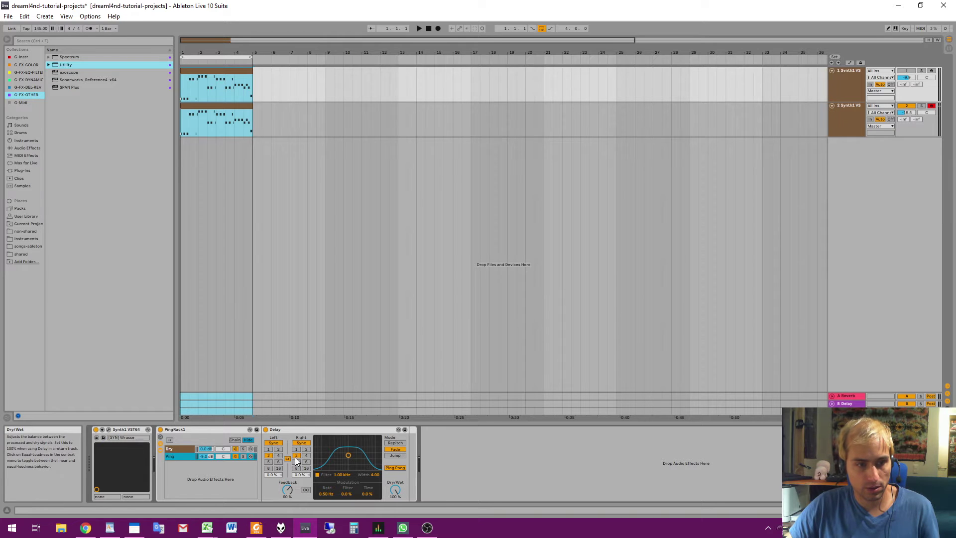
pyautogui.click(175, 449)
pyautogui.click(847, 73)
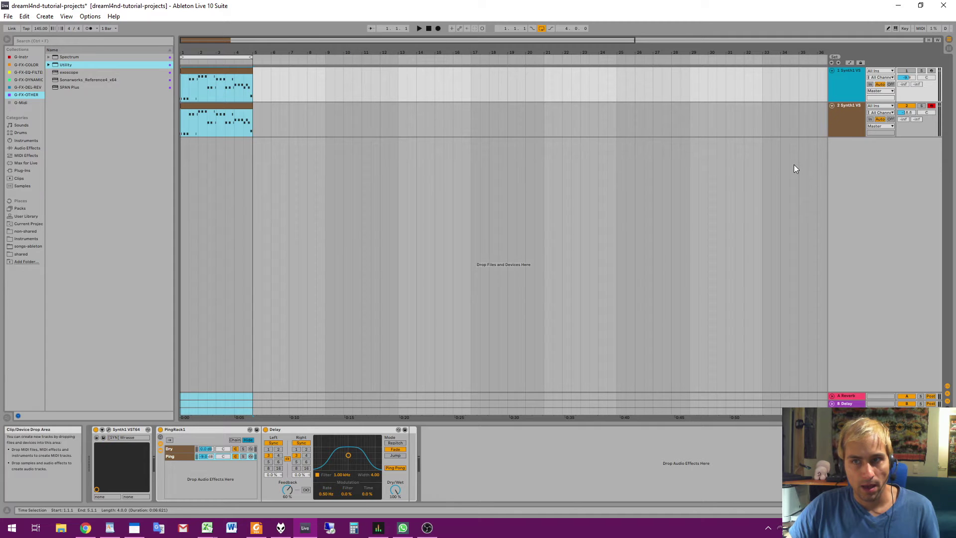
pyautogui.click(850, 109)
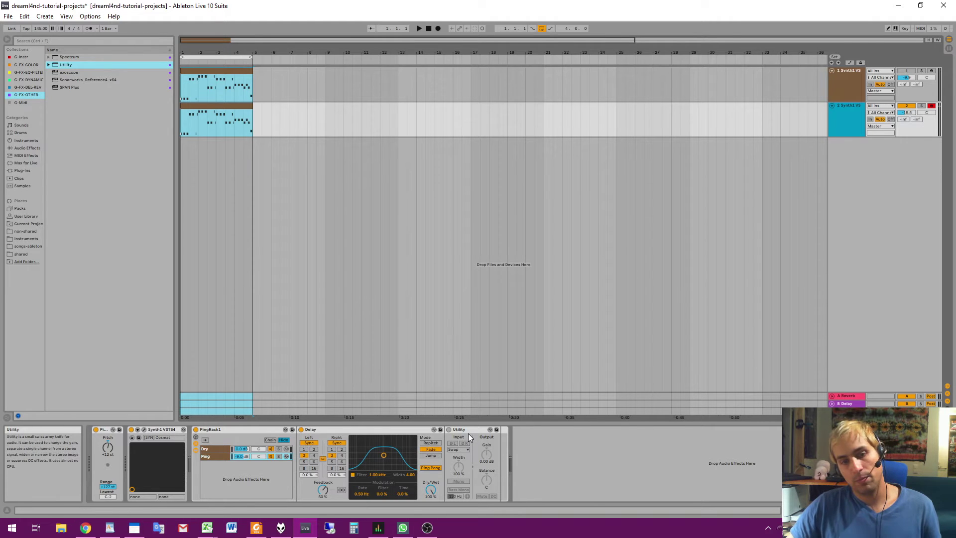
# Play the arrangement through once, stop, and reselect the second synth track with its Utility off.
pyautogui.press('space')
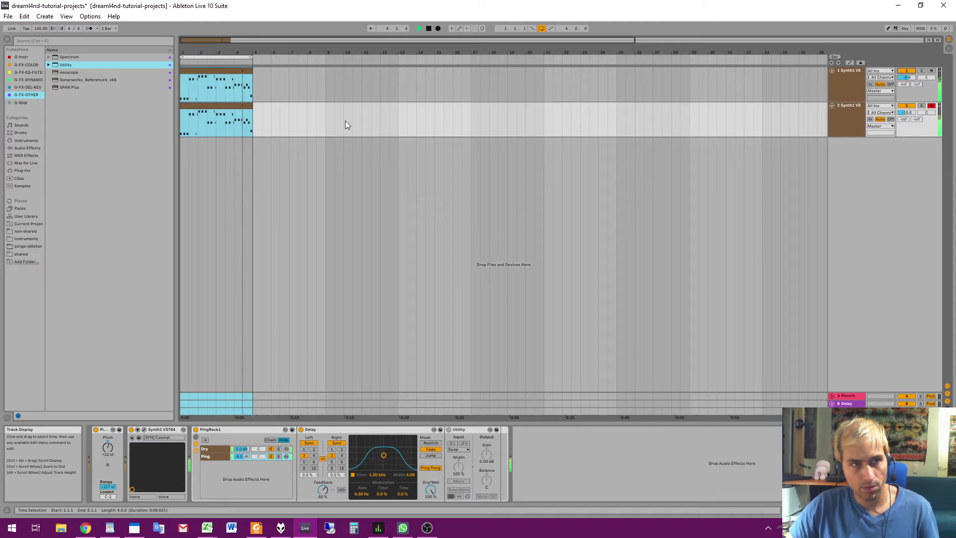
pyautogui.press('space')
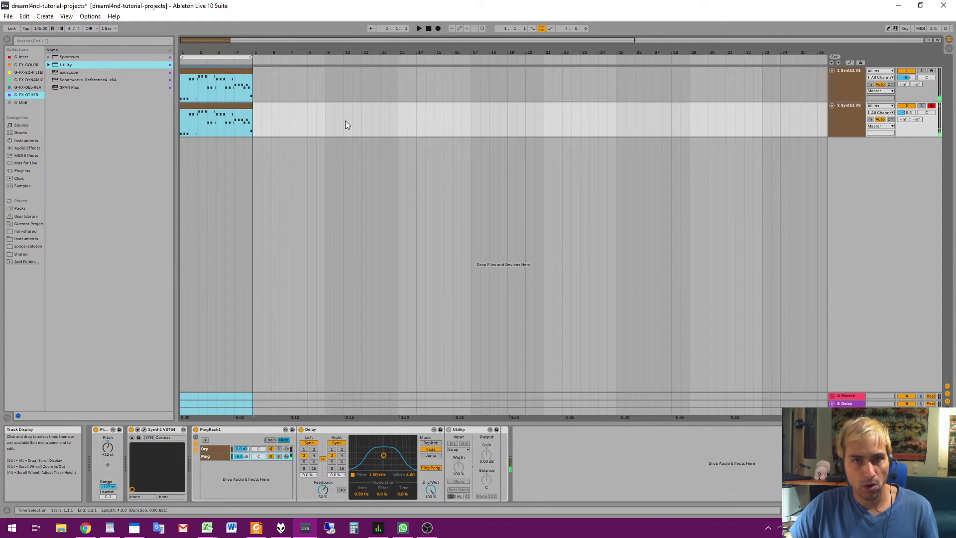
pyautogui.click(850, 106)
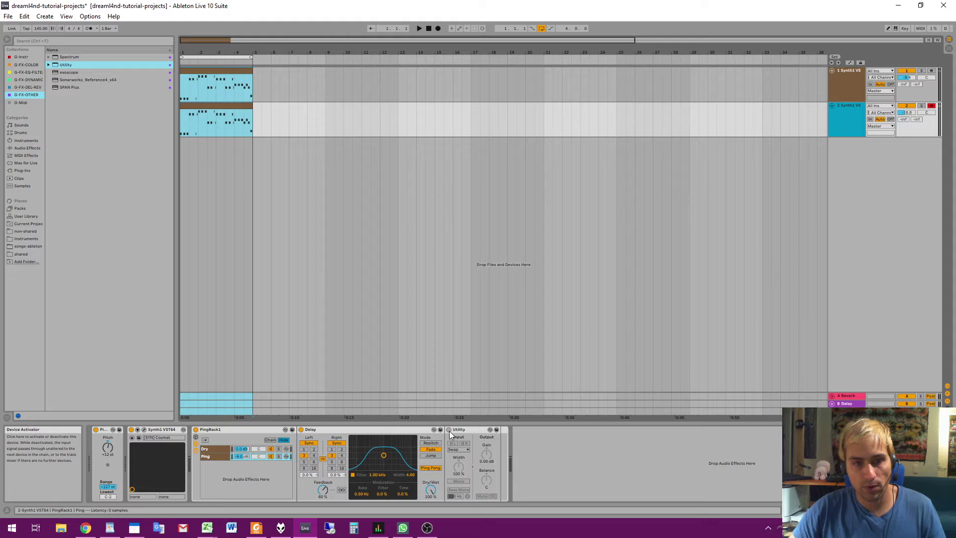
# Compare the second track's playback with its panning-swap Utility on and then off.
pyautogui.click(449, 431)
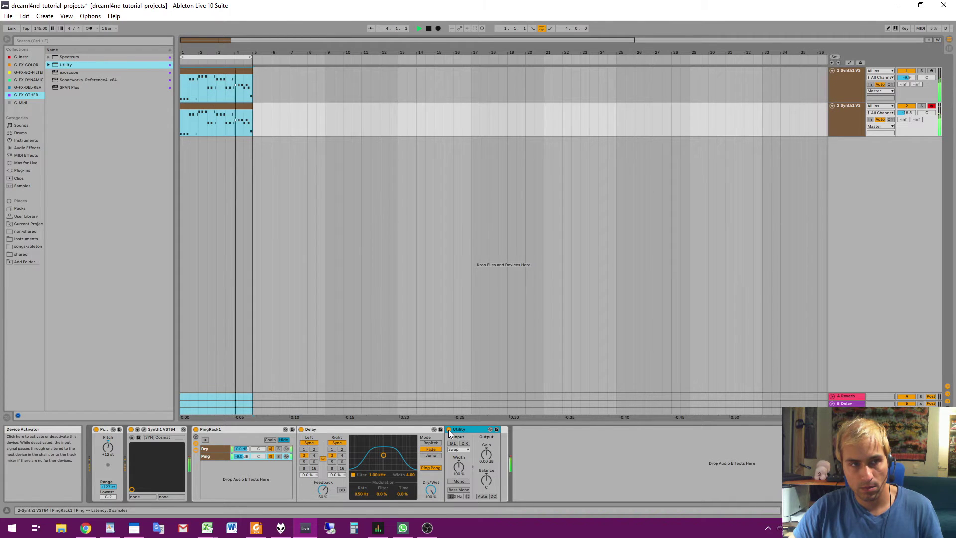
pyautogui.press('space')
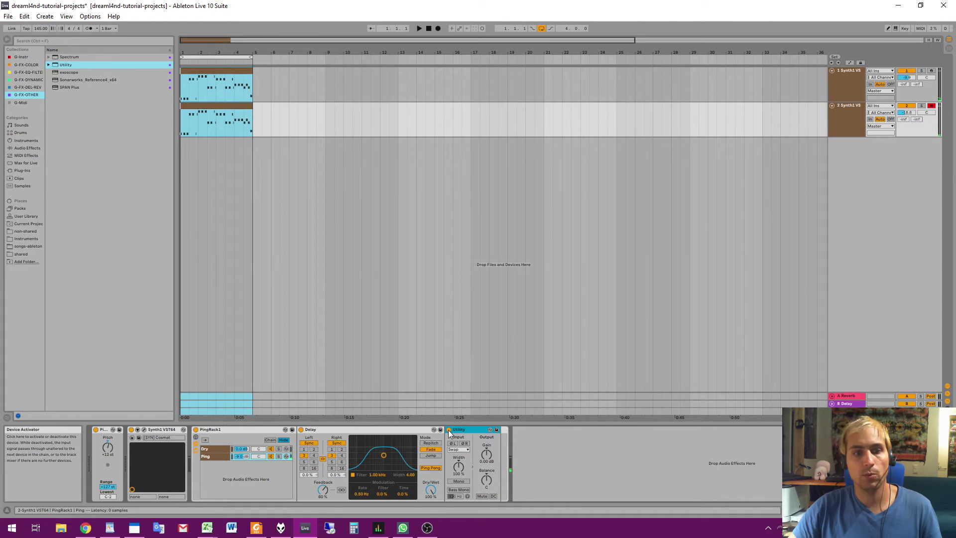
pyautogui.click(449, 430)
pyautogui.press('space')
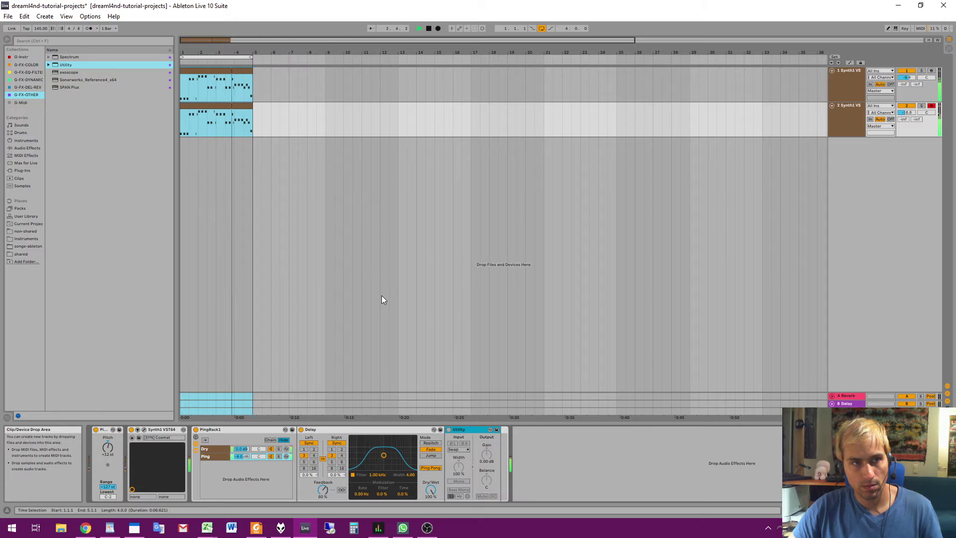
pyautogui.press('space')
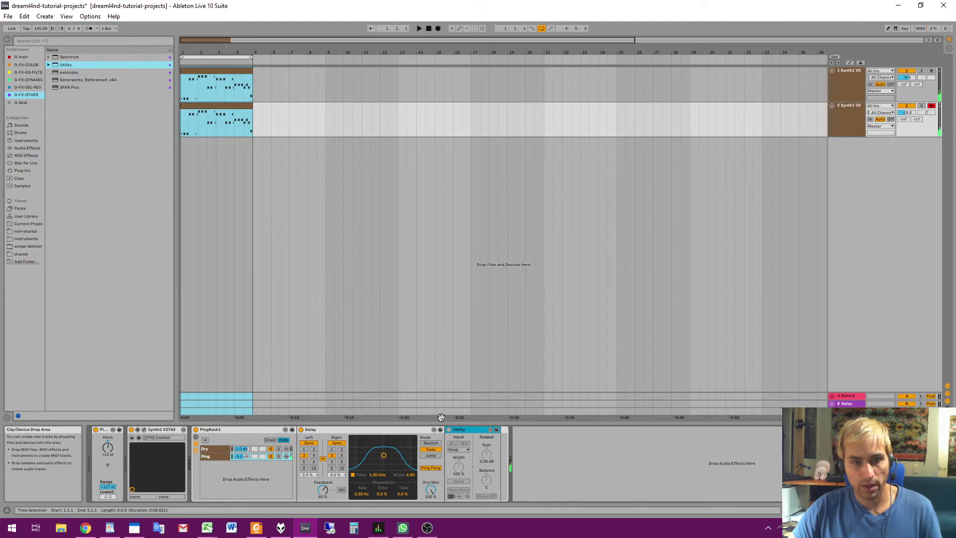
# Switch the second track's Utility back on and play the loop once more.
pyautogui.click(451, 430)
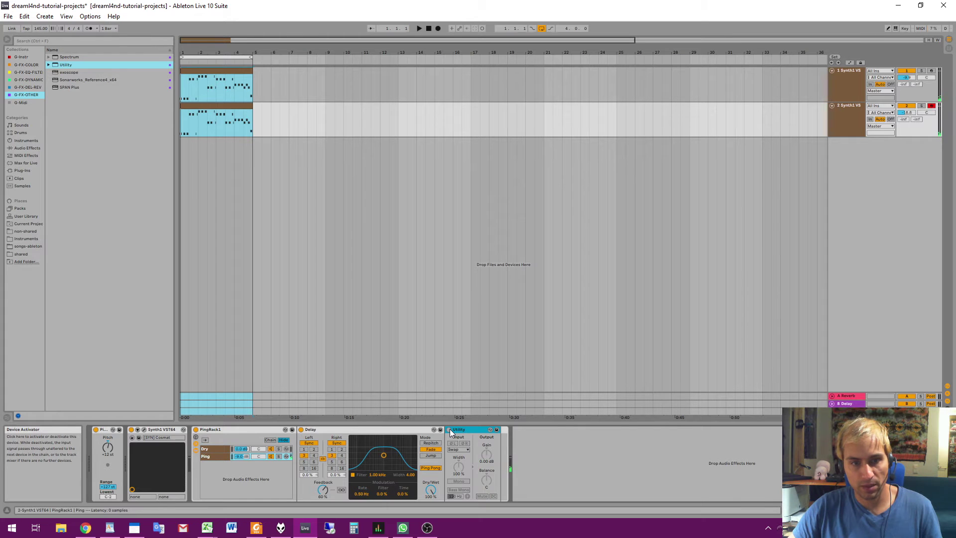
pyautogui.press('space')
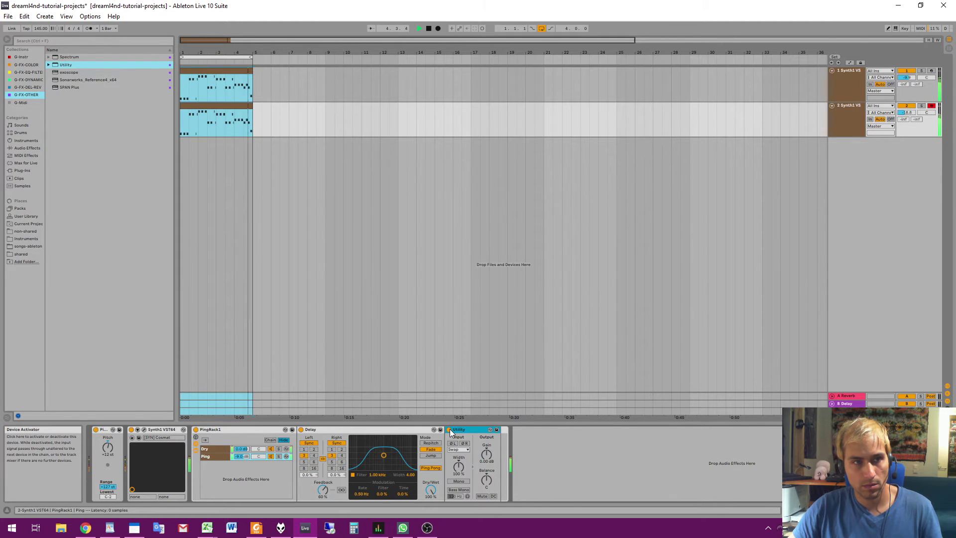
pyautogui.press('space')
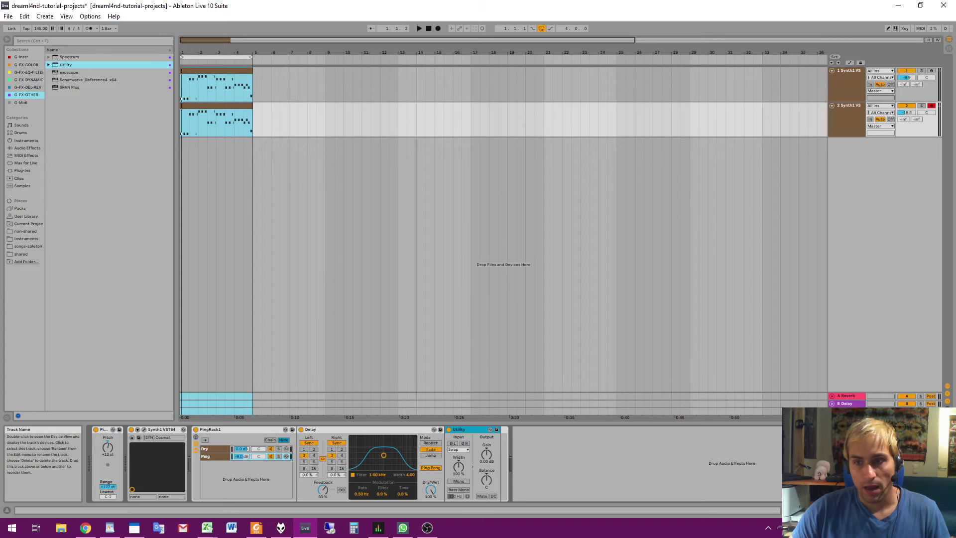
# Enable the Master's left-only Utility, switch off track 2's Utility, and play the loop.
pyautogui.click(495, 409)
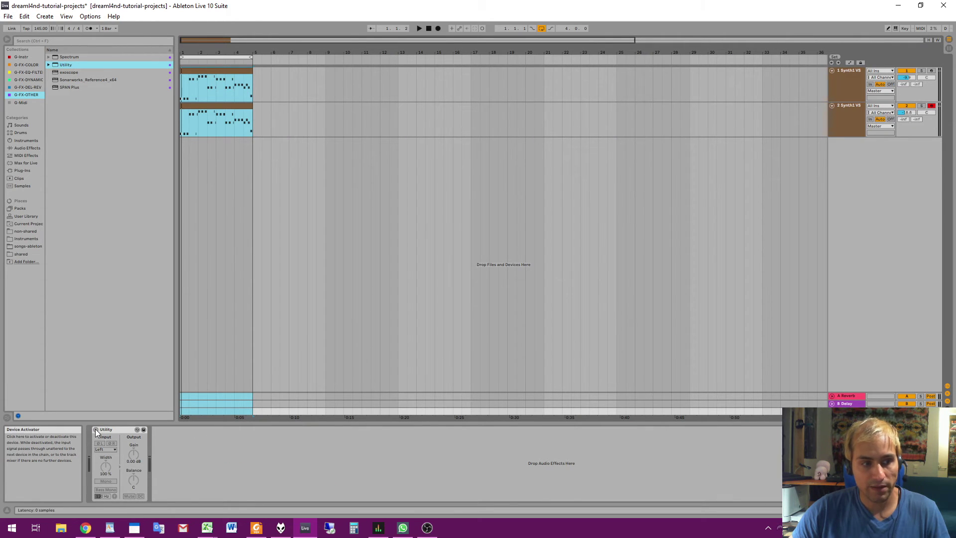
pyautogui.click(96, 429)
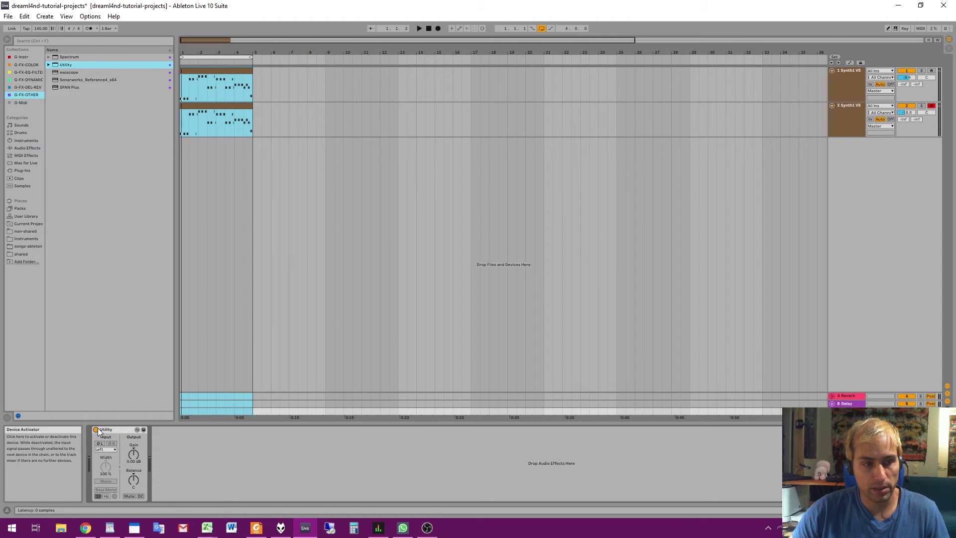
pyautogui.click(847, 106)
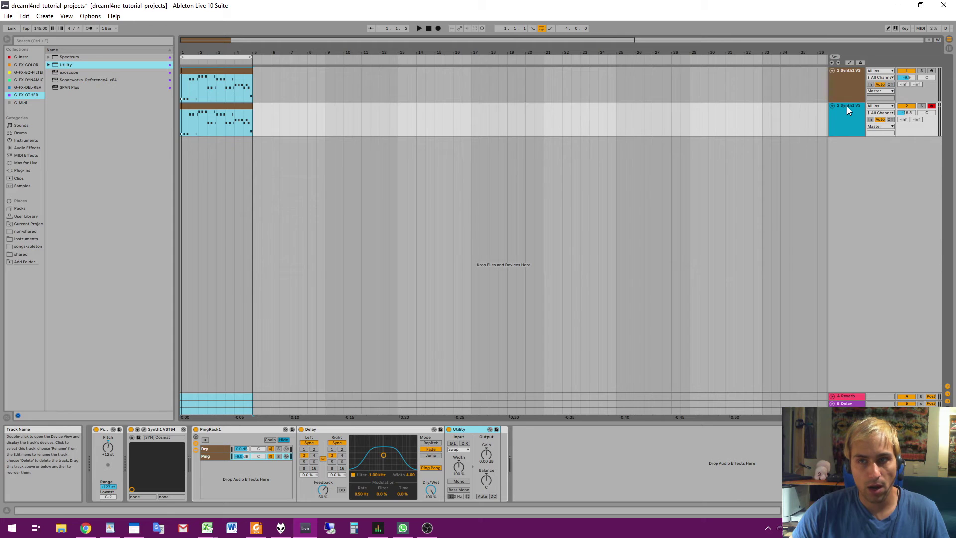
pyautogui.click(448, 429)
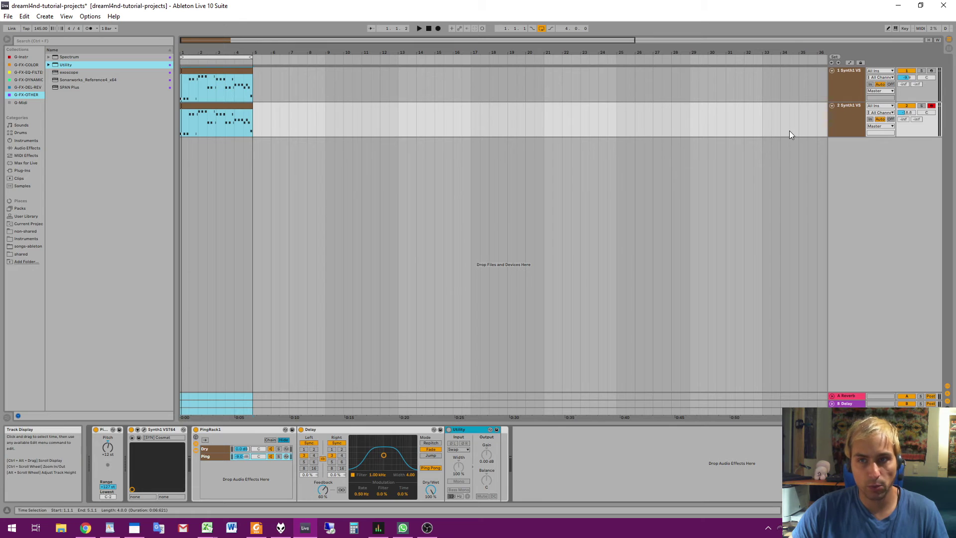
pyautogui.press('space')
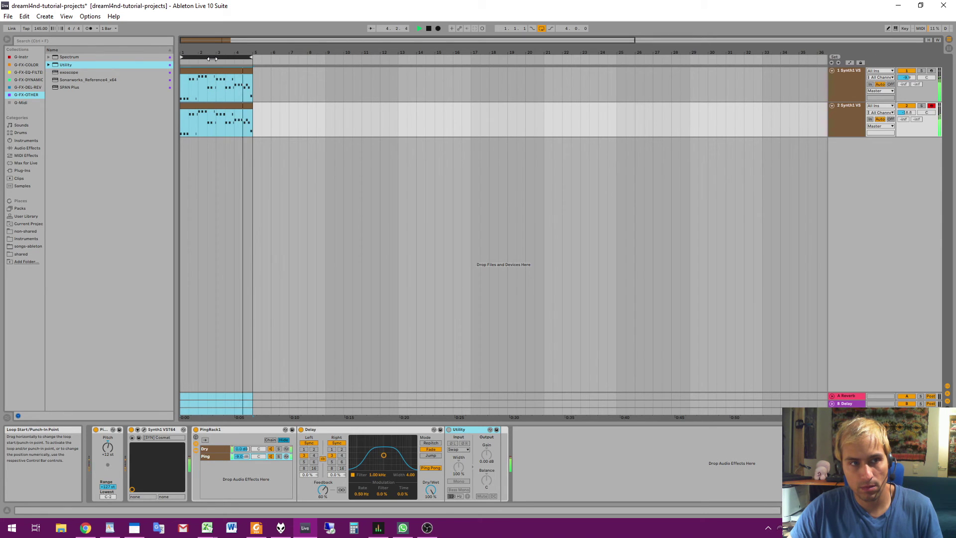
pyautogui.press('space')
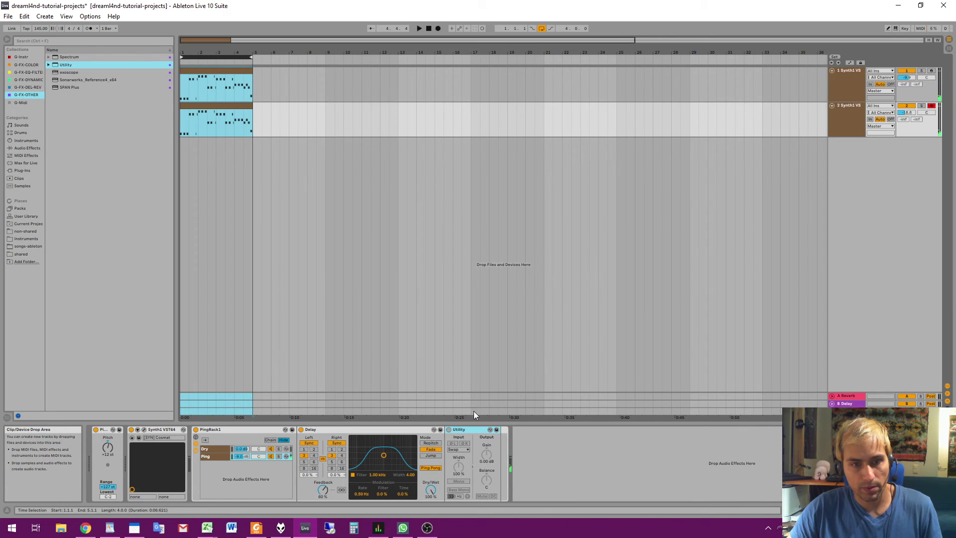
# Reactivate track 2's Utility and replay the loop in left-only monitoring, then stop.
pyautogui.click(448, 430)
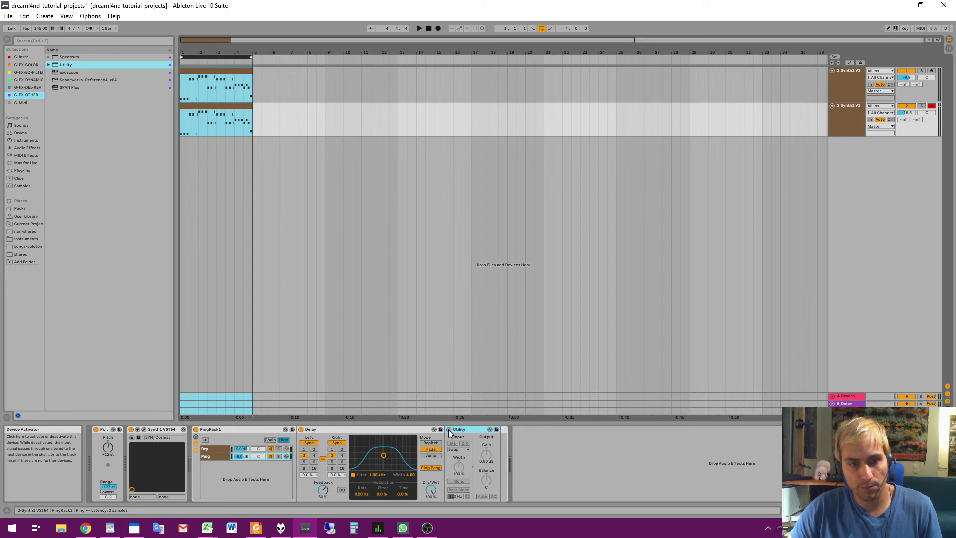
pyautogui.press('space')
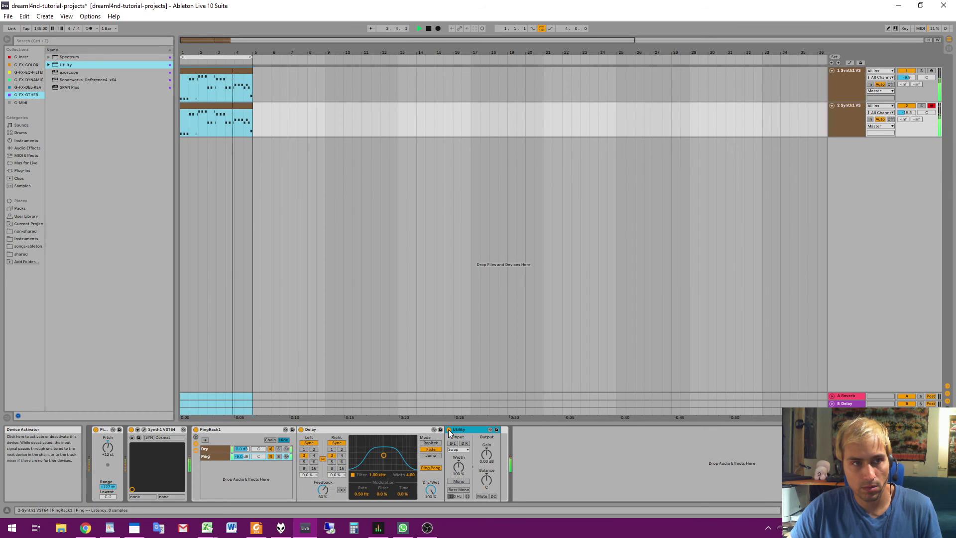
pyautogui.press('space')
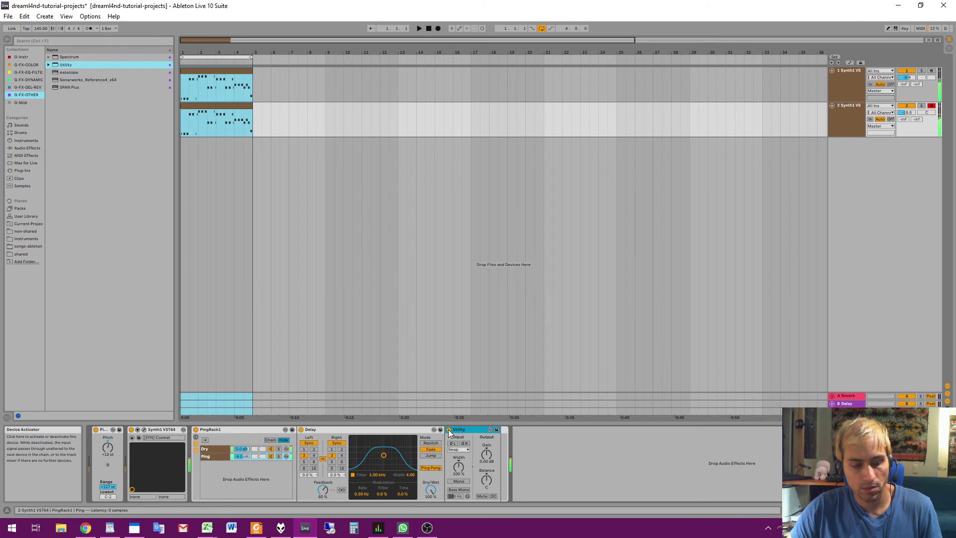